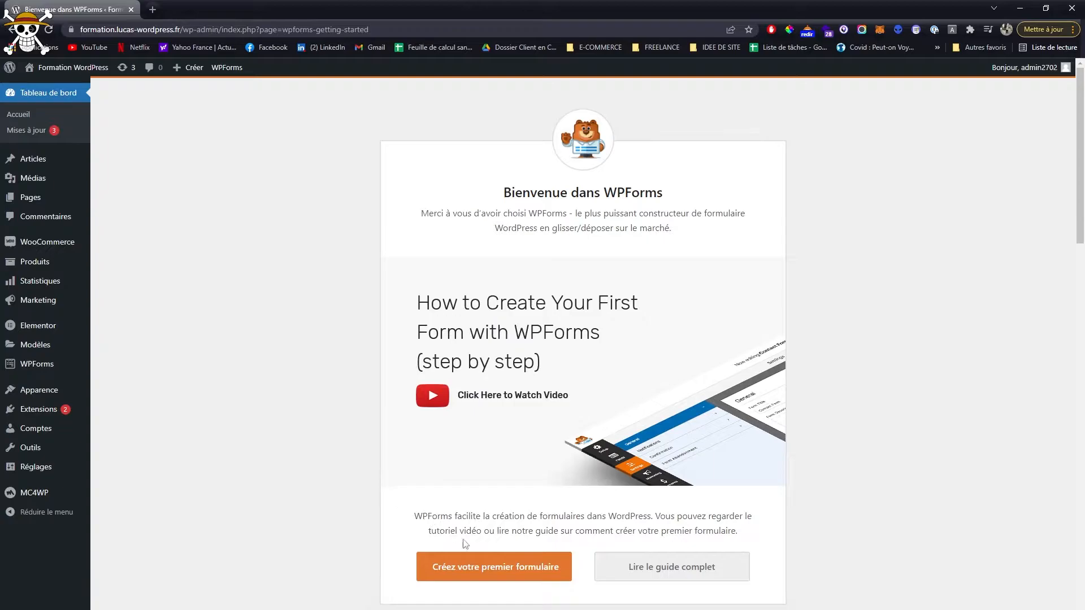
# - Create the first WPForms form from the Simple Contact Form template
pyautogui.click(530, 568)
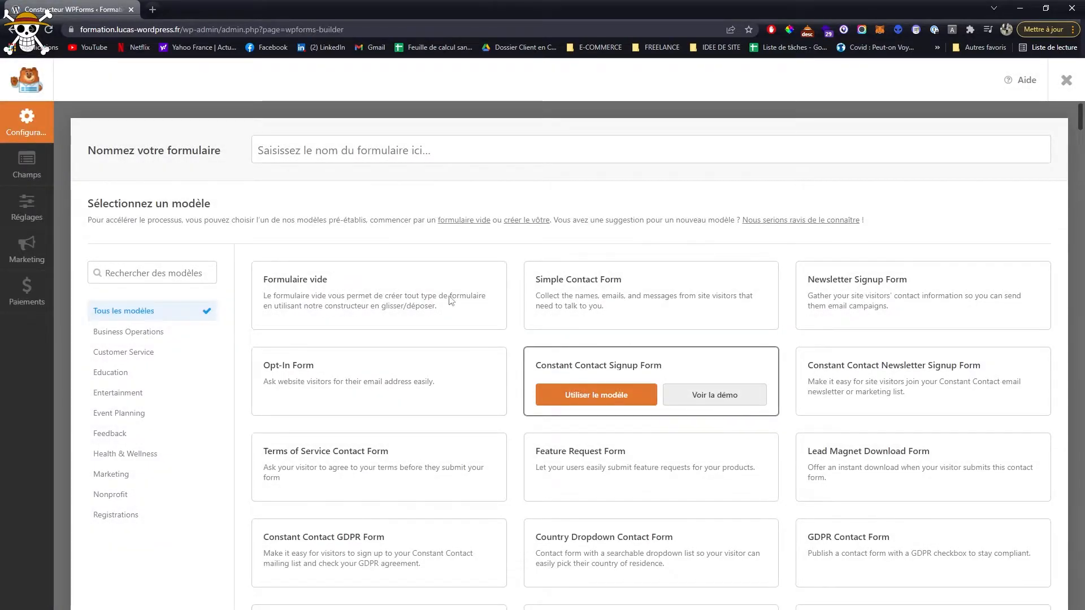
pyautogui.scroll(-2, 504, 375)
pyautogui.scroll(-1, 504, 374)
pyautogui.scroll(3, 500, 396)
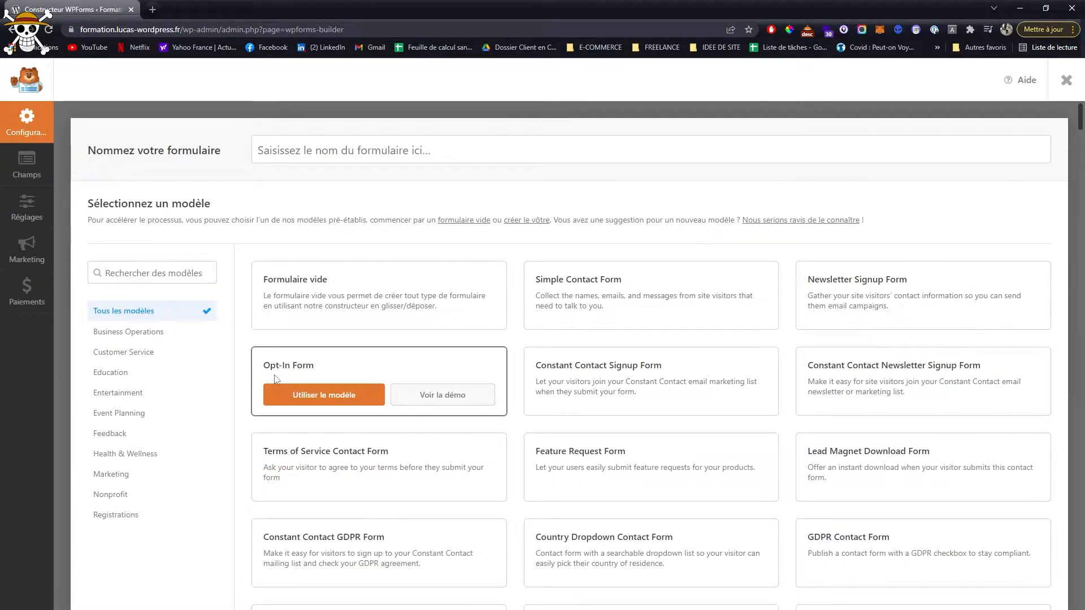
pyautogui.moveTo(876, 556)
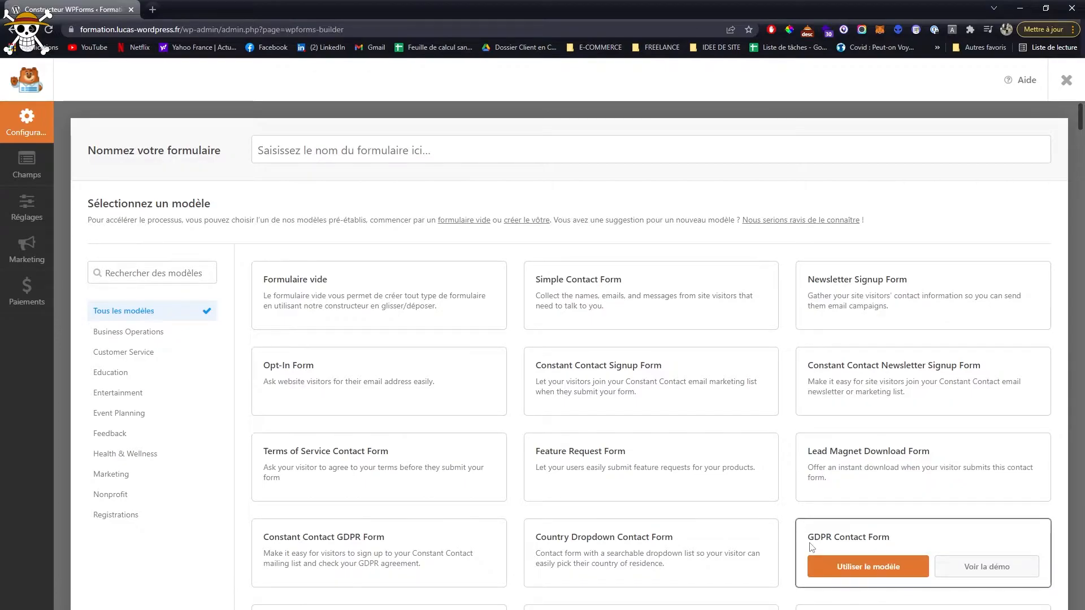
pyautogui.moveTo(593, 291)
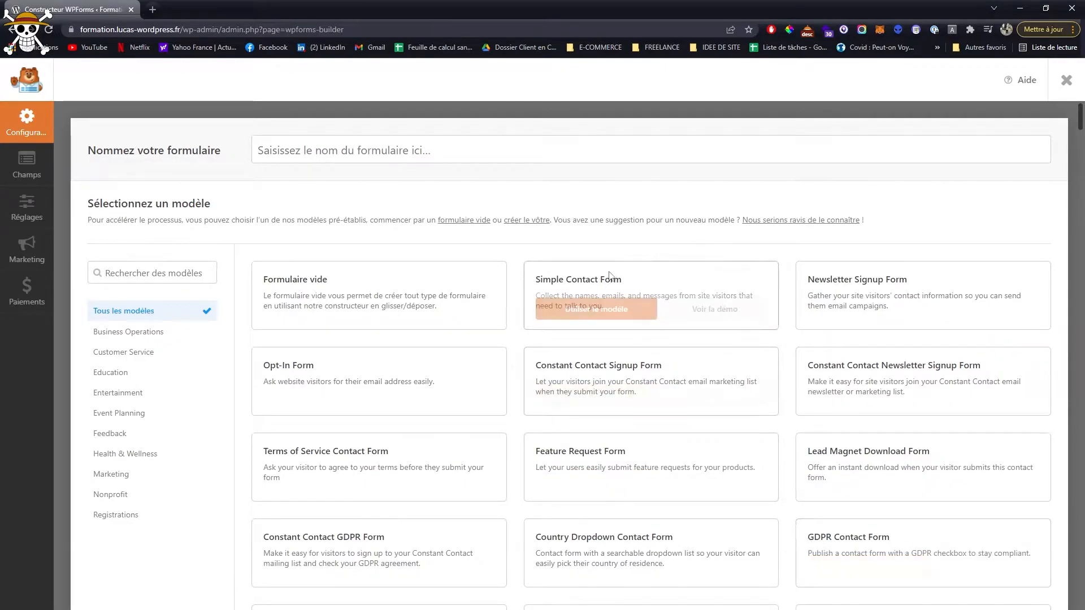
pyautogui.click(579, 311)
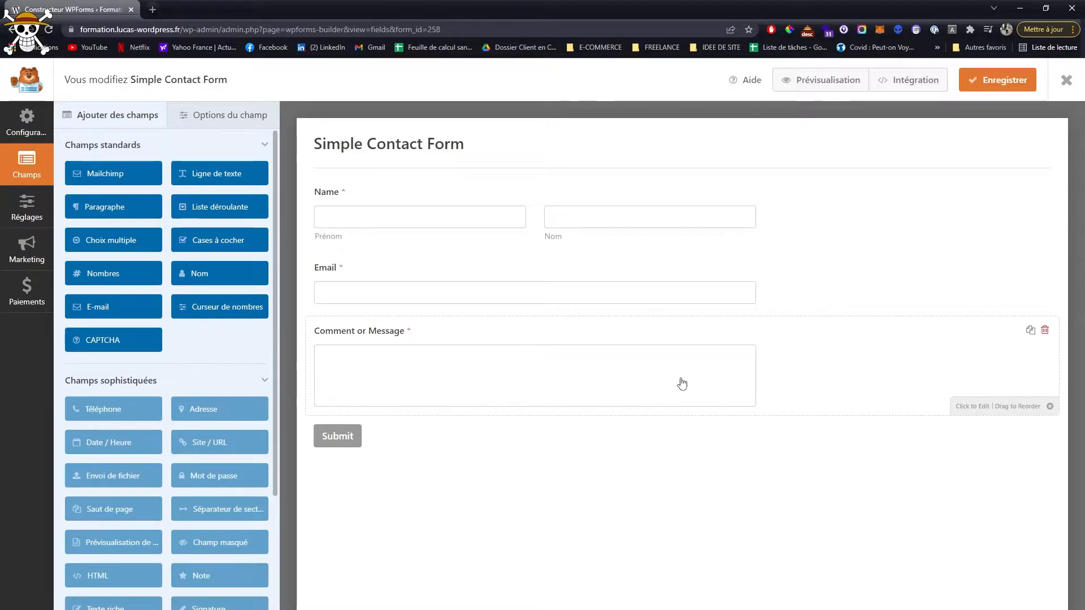
# - Change the label of the form's Name field to "Nom et Prénom"
pyautogui.click(346, 194)
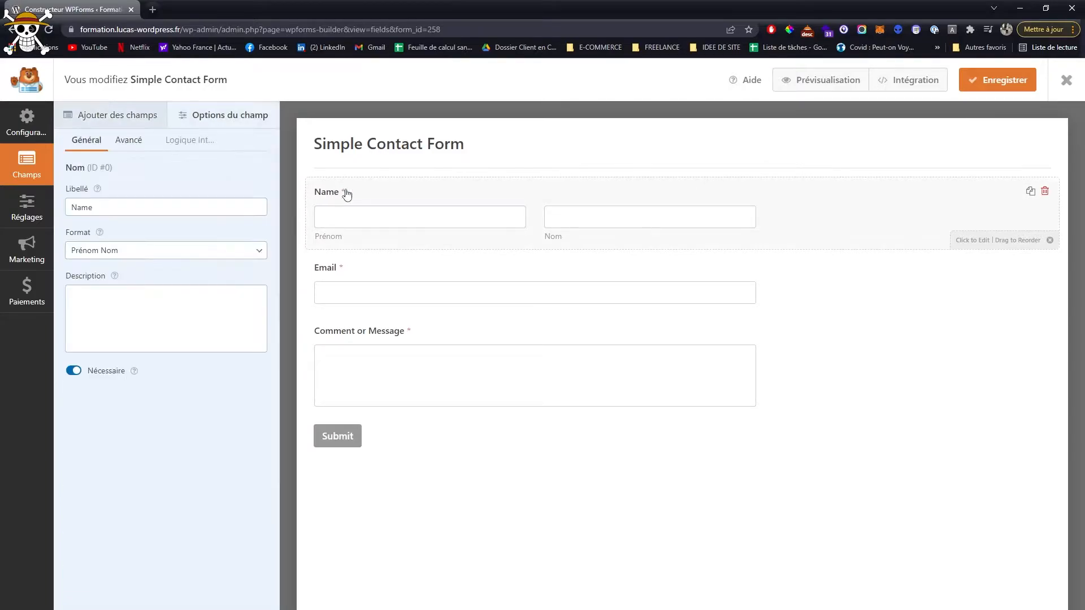
pyautogui.click(225, 208)
pyautogui.doubleClick(155, 208)
pyautogui.write('Nom')
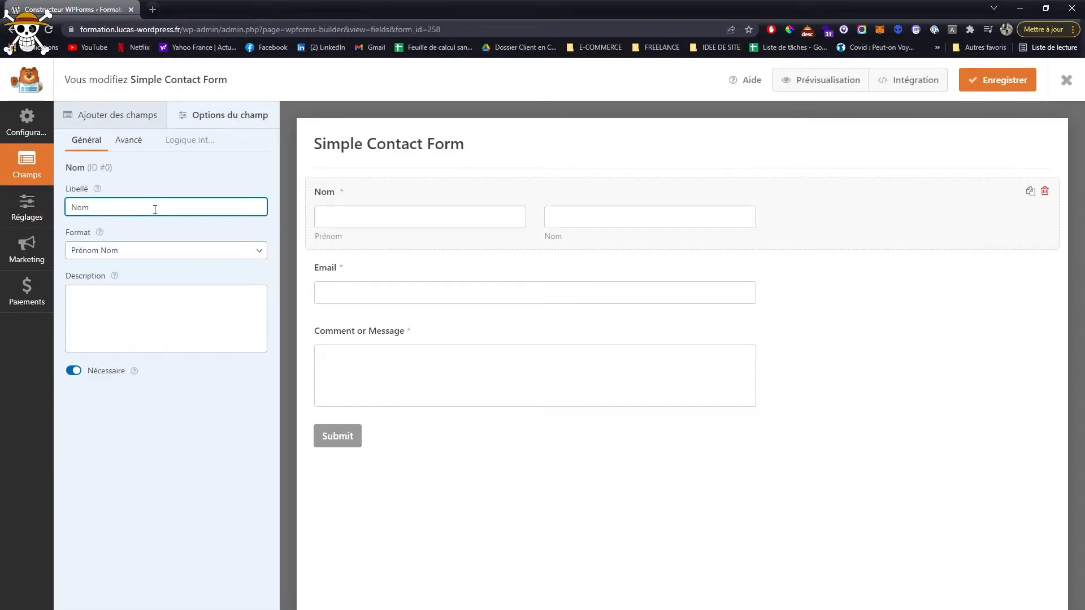
pyautogui.write(' et Prénom')
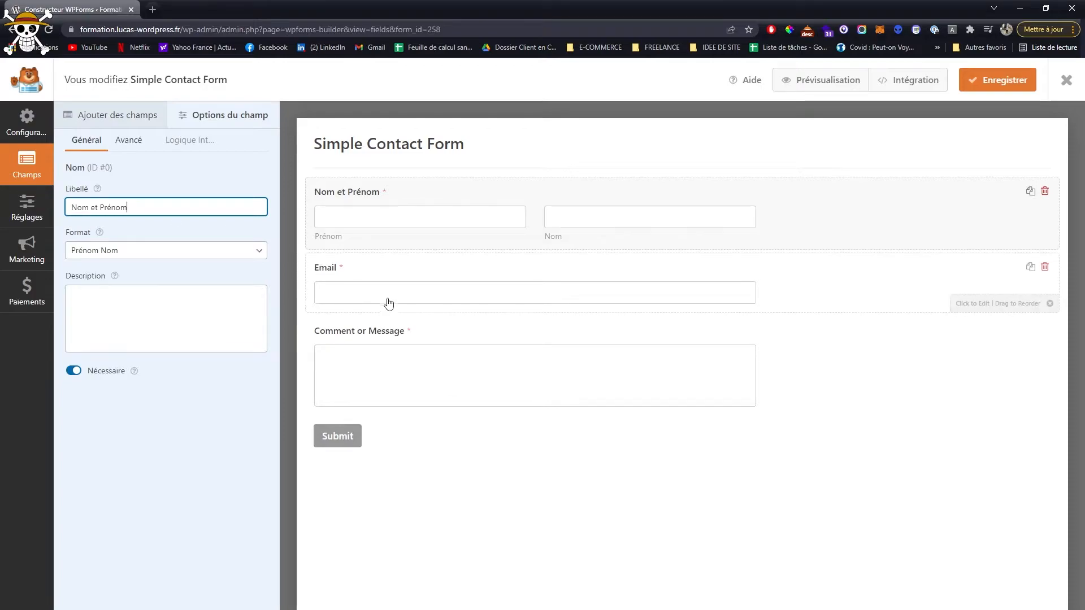
# - Change the label of the Comment or Message field to "Votre message..."
pyautogui.click(431, 337)
pyautogui.tripleClick(124, 207)
pyautogui.write('Votre mes')
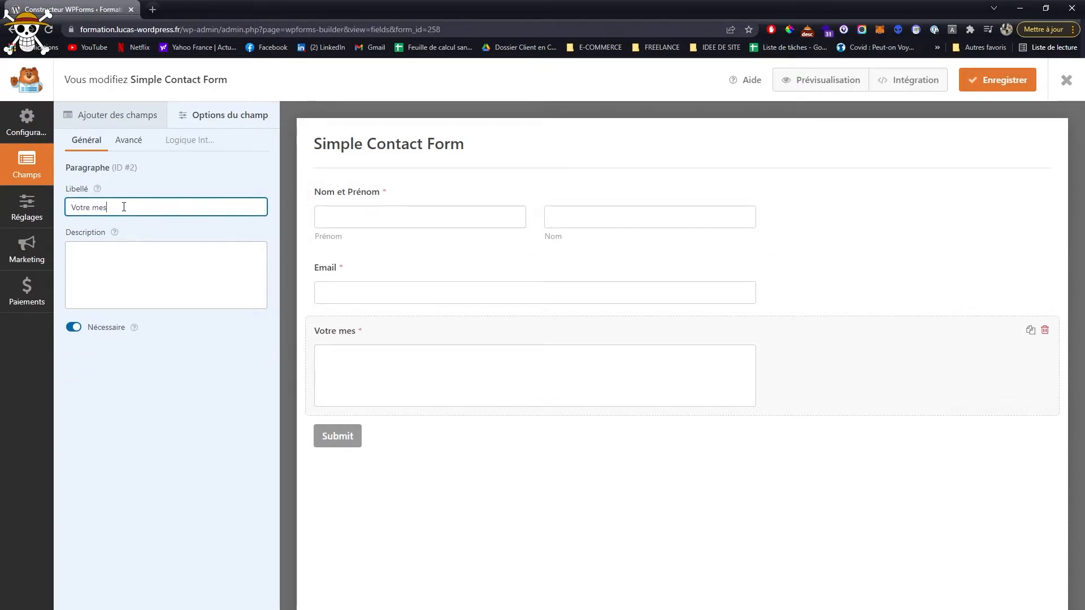
pyautogui.write('sage...')
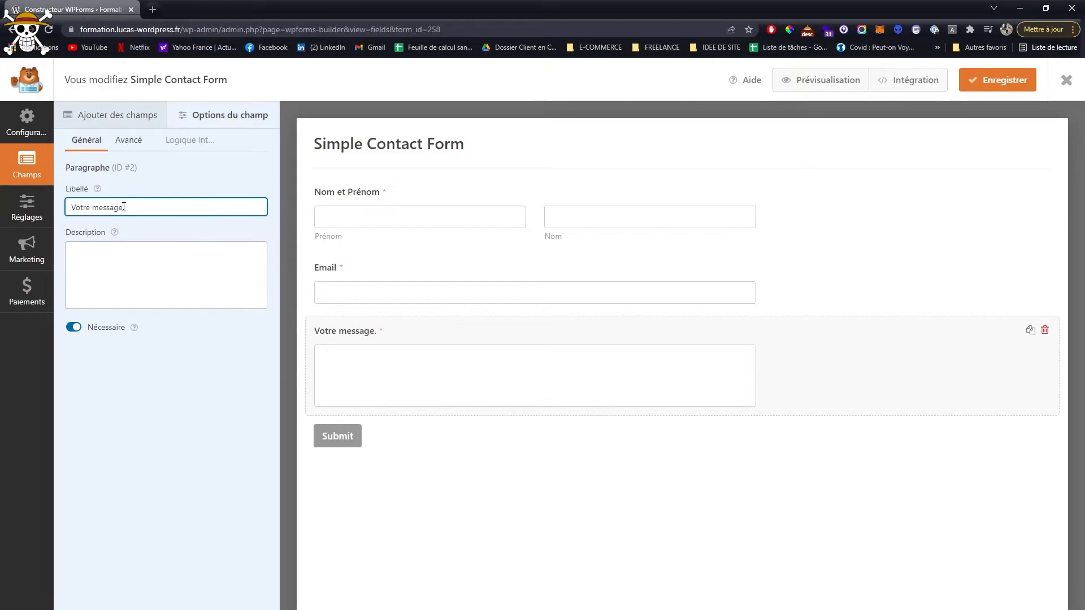
# - Set the form's submit button text to "Envoyer" and its sending-in-progress text to "Envoie..."
pyautogui.click(351, 438)
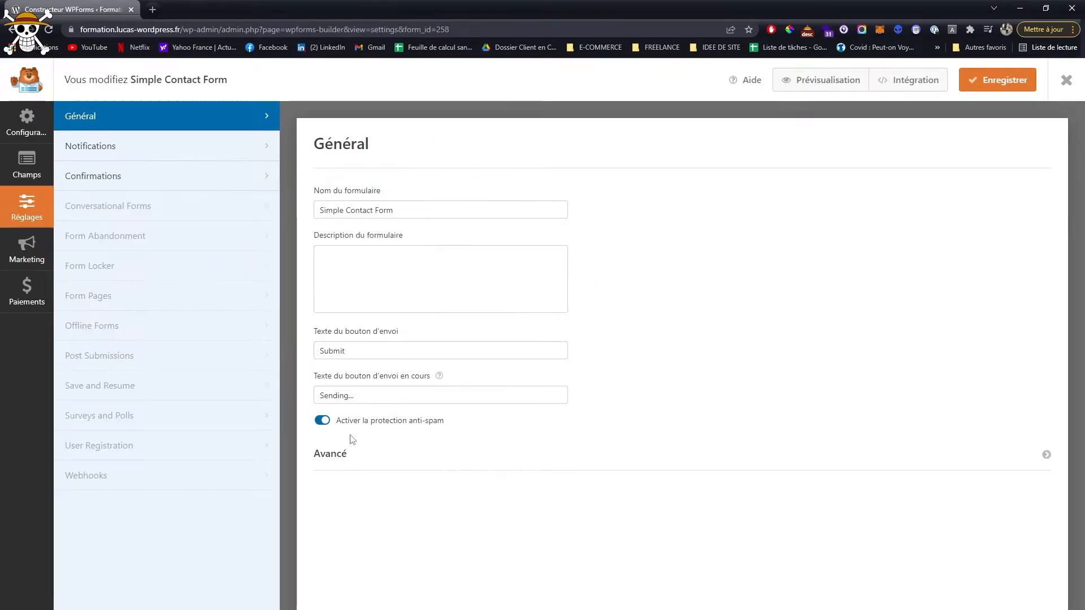
pyautogui.doubleClick(360, 354)
pyautogui.write('Envoyer')
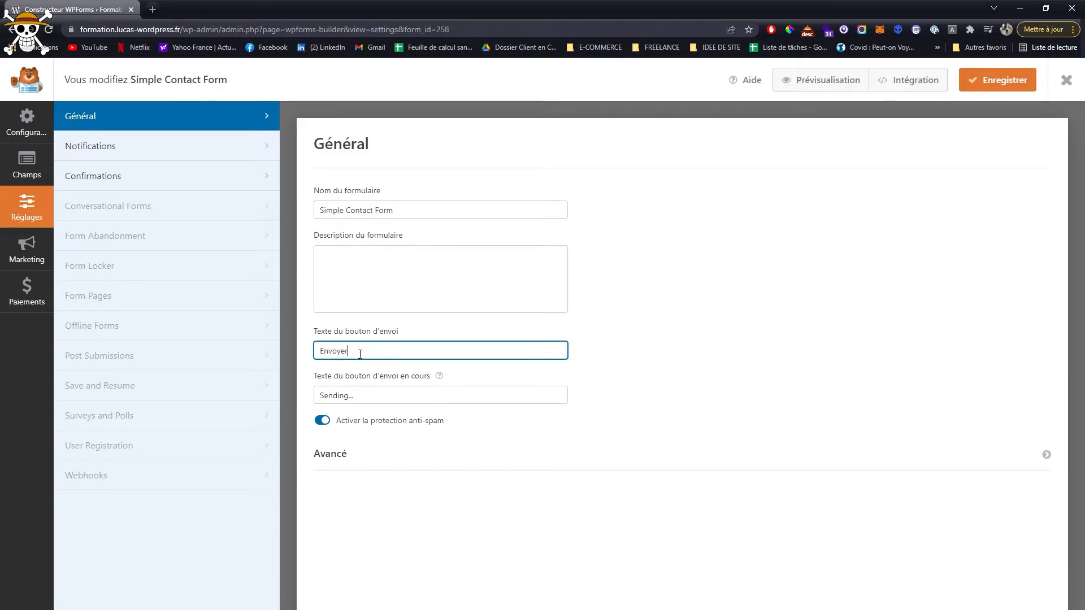
pyautogui.tripleClick(365, 393)
pyautogui.write('Envoie...')
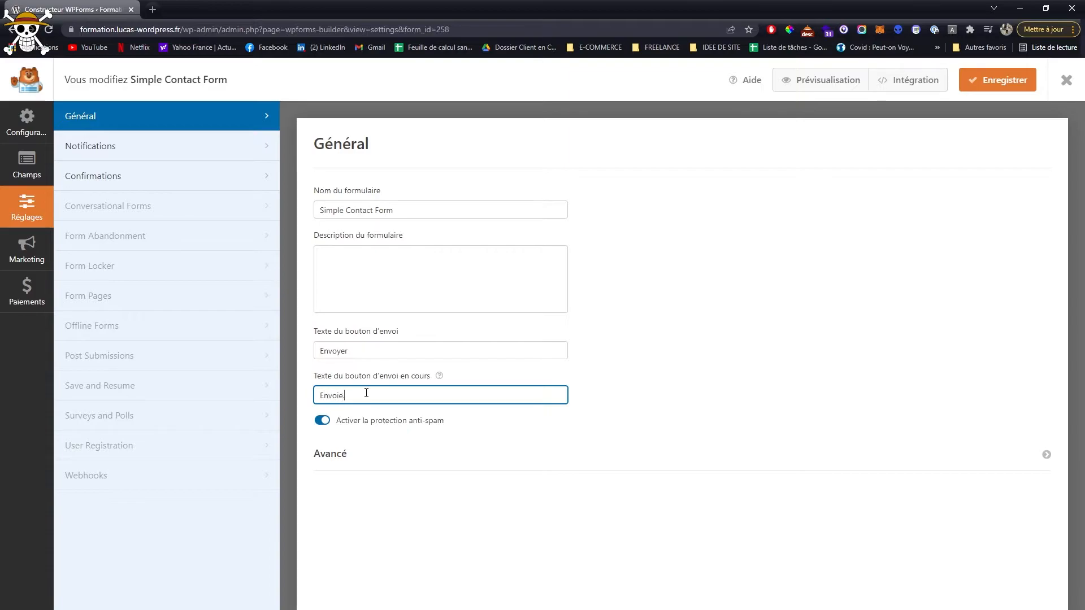
pyautogui.click(691, 282)
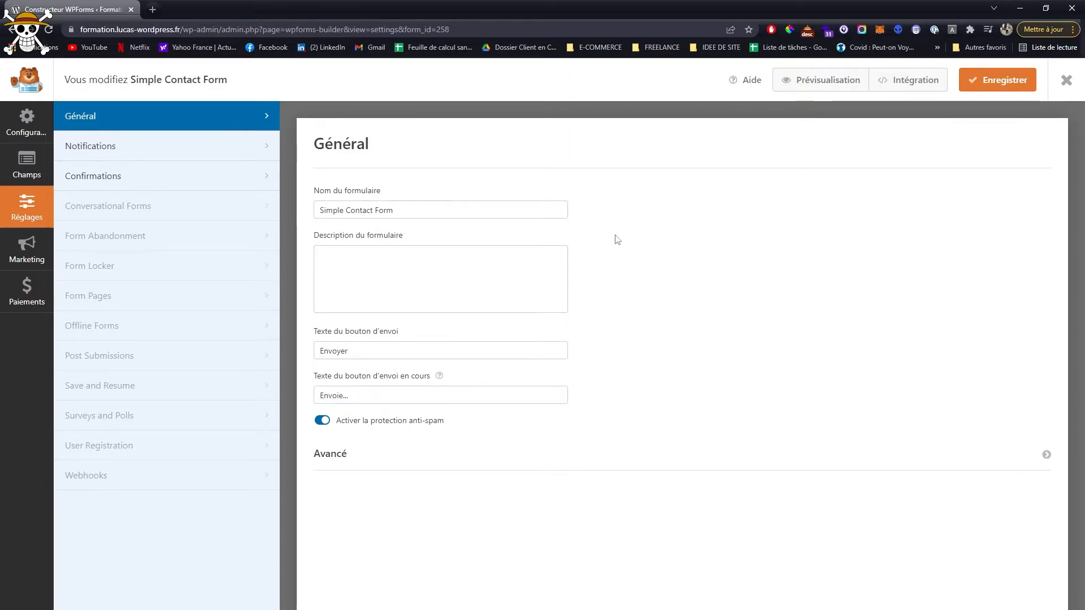
# - Add a single-line text field between the name and Email fields and label it "Votre ville"
pyautogui.click(26, 166)
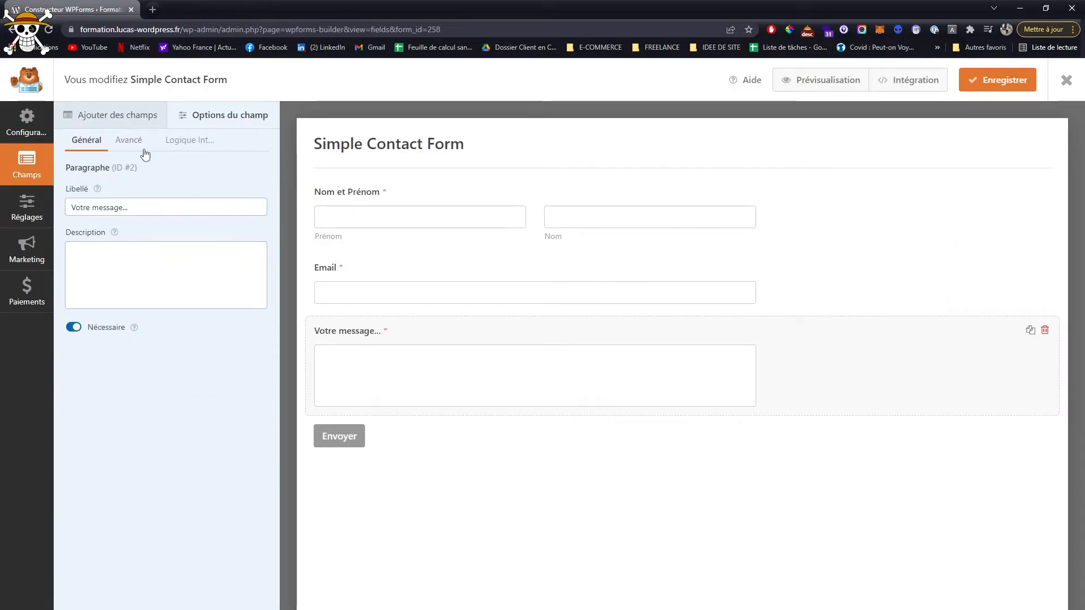
pyautogui.click(116, 117)
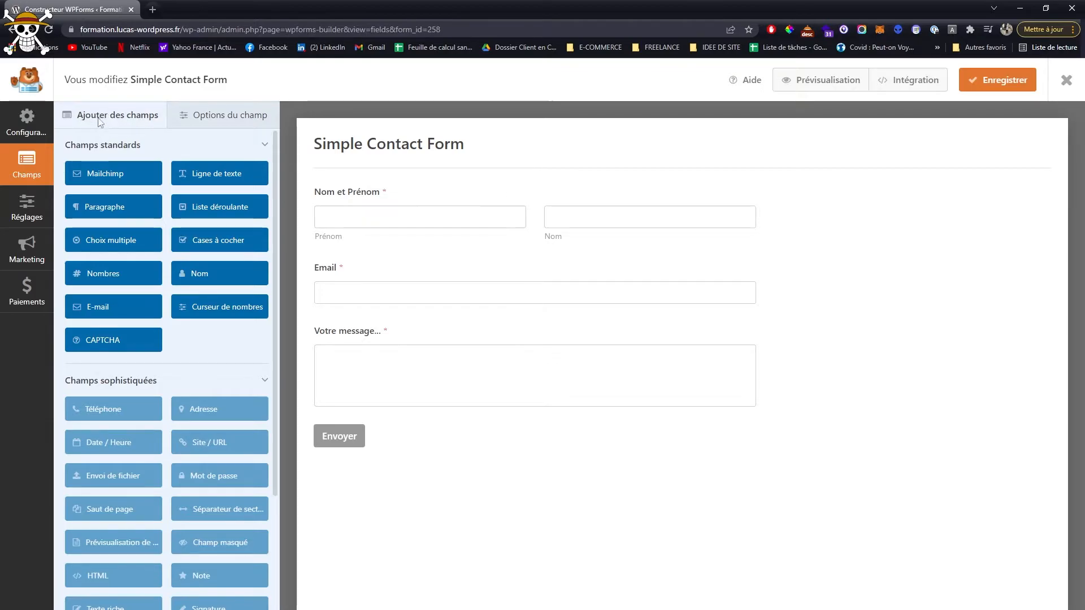
pyautogui.scroll(-2, 130, 254)
pyautogui.scroll(2, 138, 268)
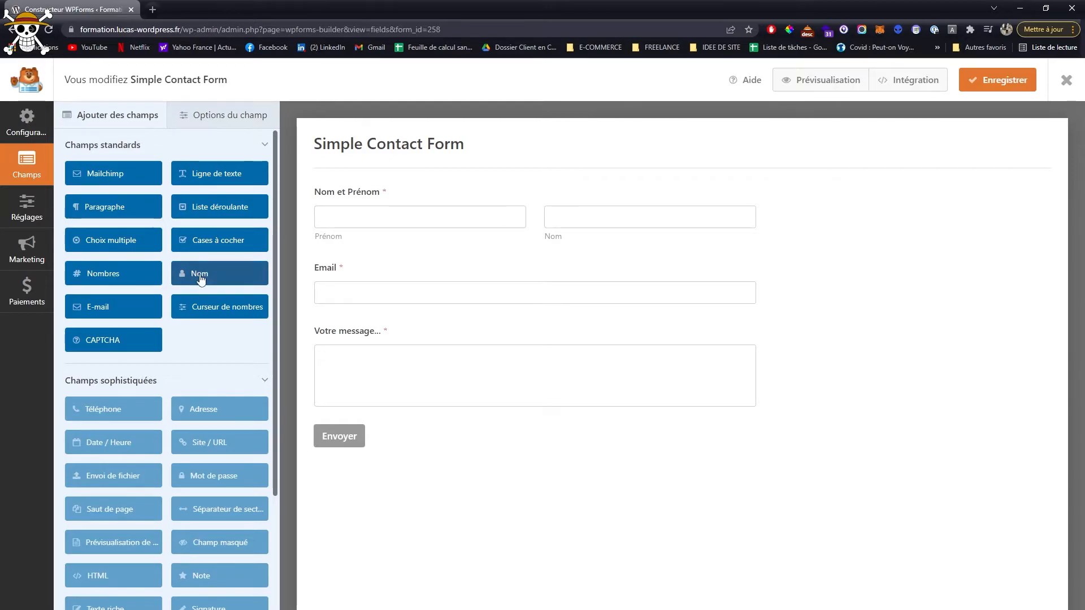
pyautogui.moveTo(216, 172); pyautogui.dragTo(393, 253)
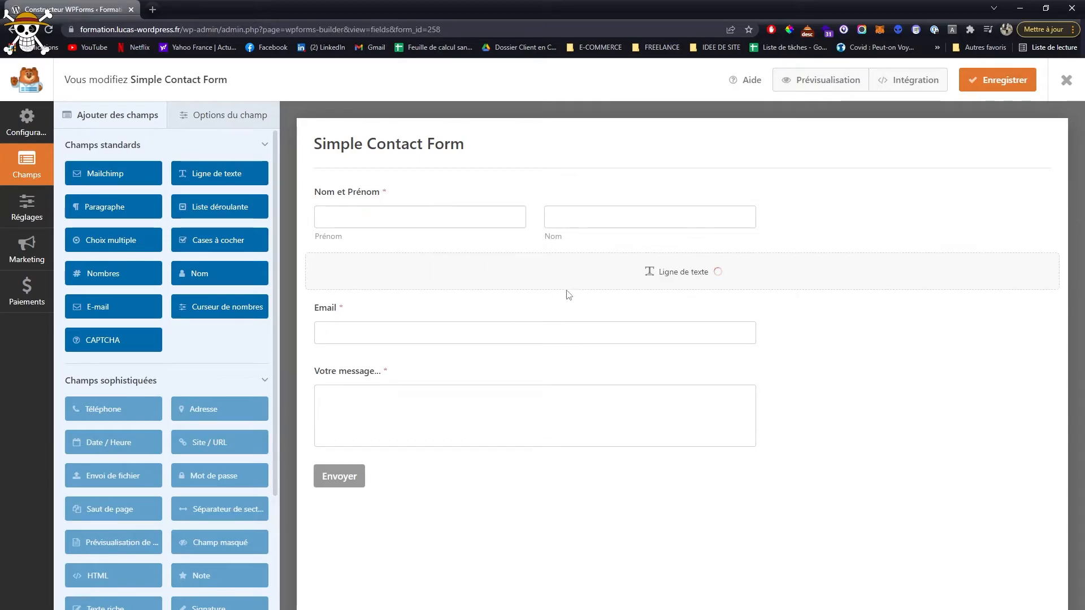
pyautogui.click(380, 271)
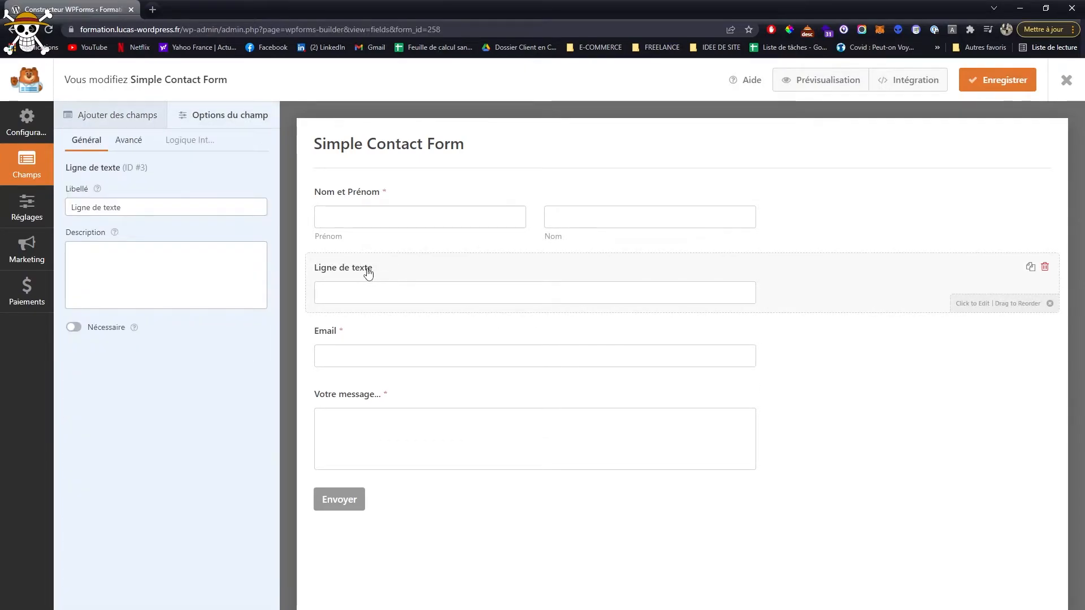
pyautogui.tripleClick(93, 208)
pyautogui.write('Votre ville')
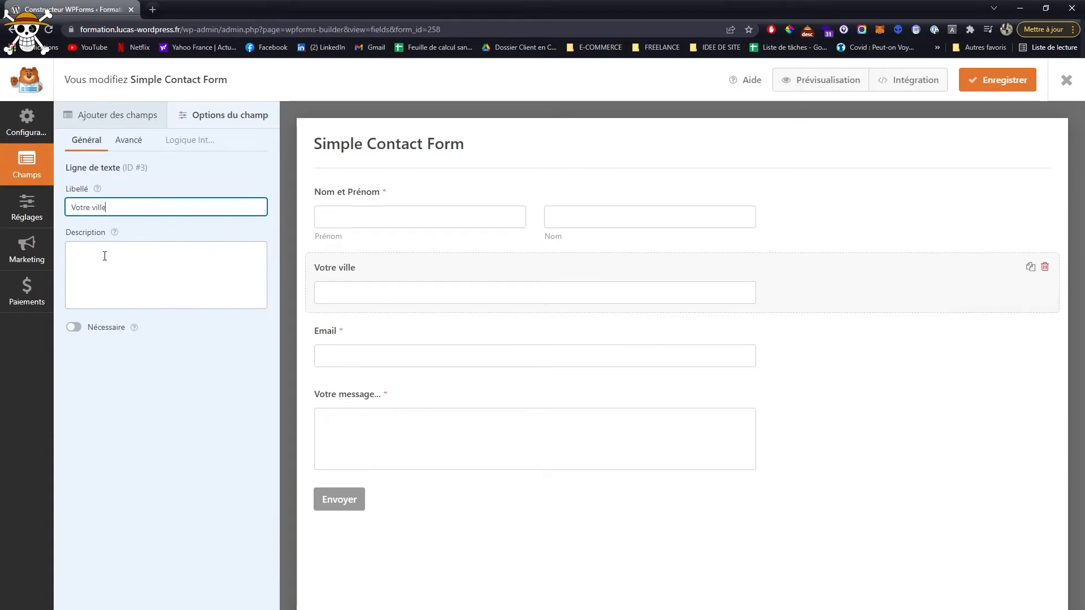
# - Add a multiple-choice field between the name and "Votre ville" fields and label it "Vous êtes :"
pyautogui.click(107, 124)
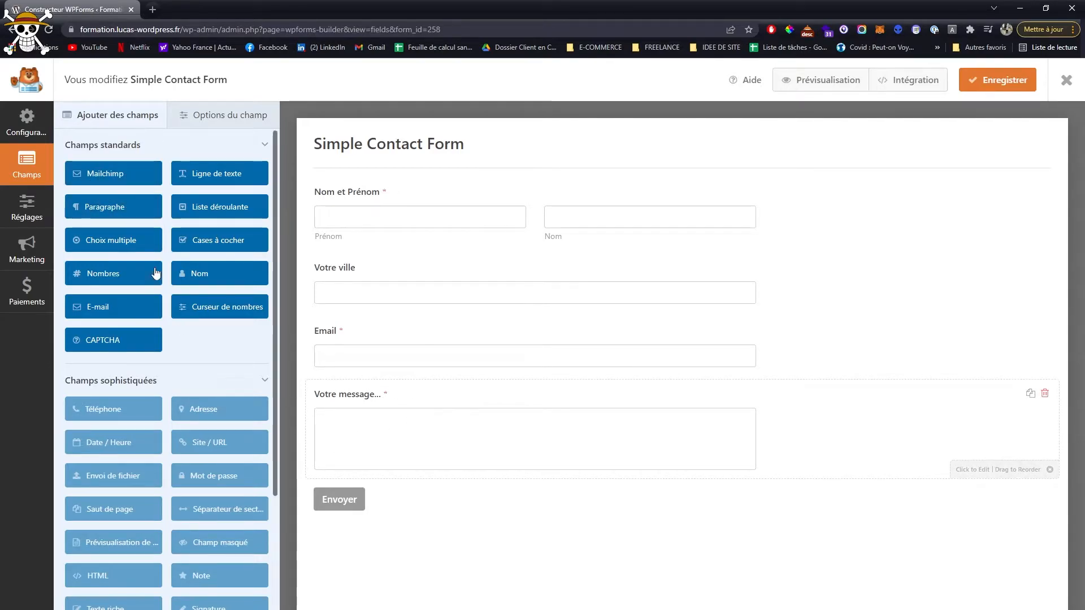
pyautogui.moveTo(124, 249); pyautogui.dragTo(390, 283)
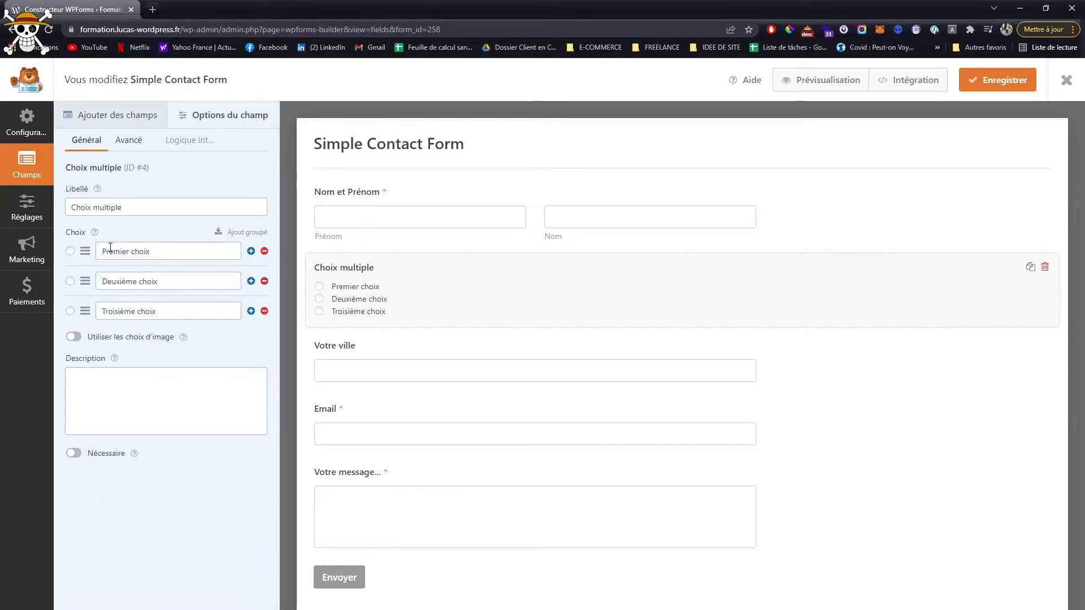
pyautogui.click(157, 201)
pyautogui.doubleClick(157, 201)
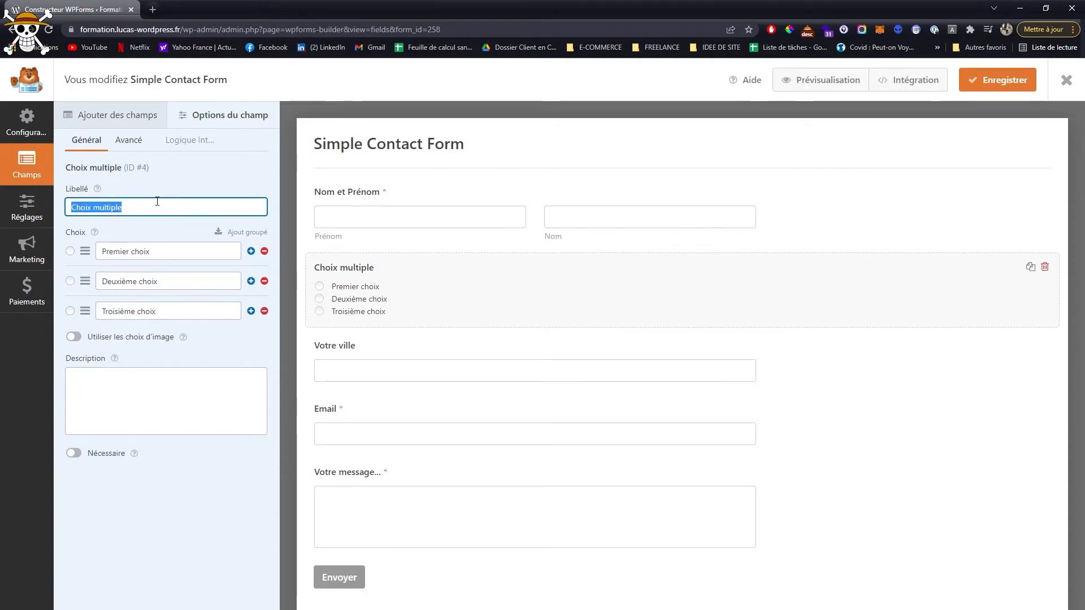
pyautogui.write('Vous')
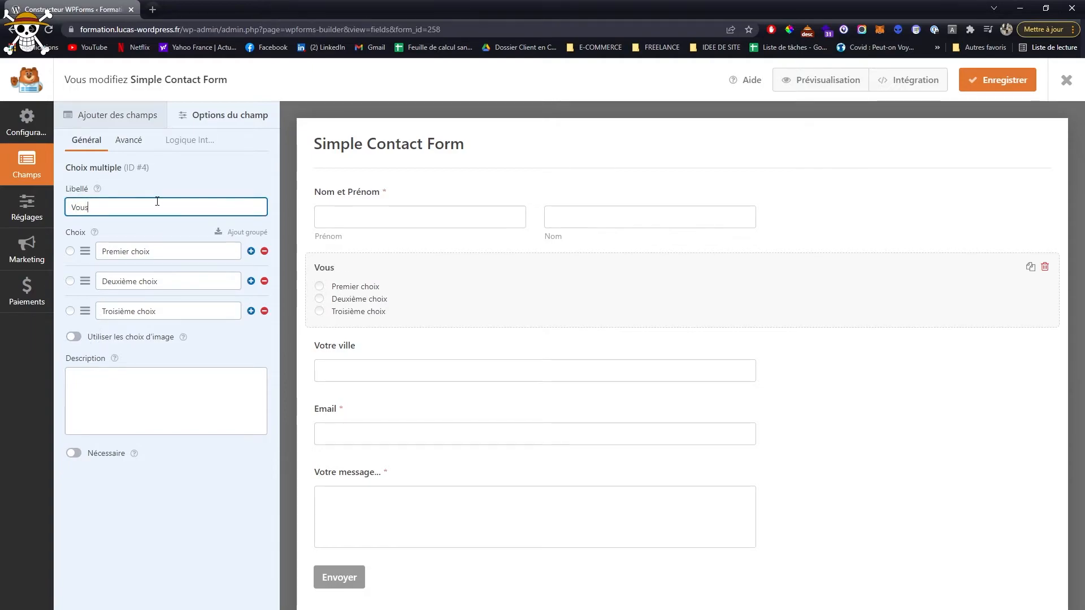
pyautogui.write(' êtes :')
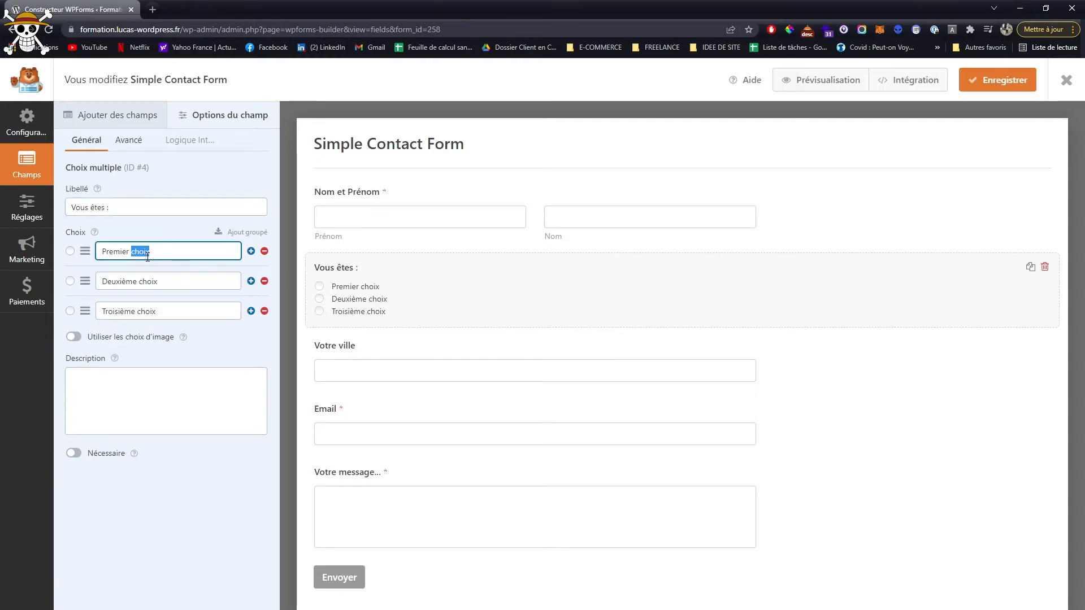
# - Set the first two choices of the "Vous êtes :" field to "Un homme" and "Une femme", and remove the third choice
pyautogui.tripleClick(148, 249)
pyautogui.write('Un homme')
pyautogui.tripleClick(163, 278)
pyautogui.write('Une fem')
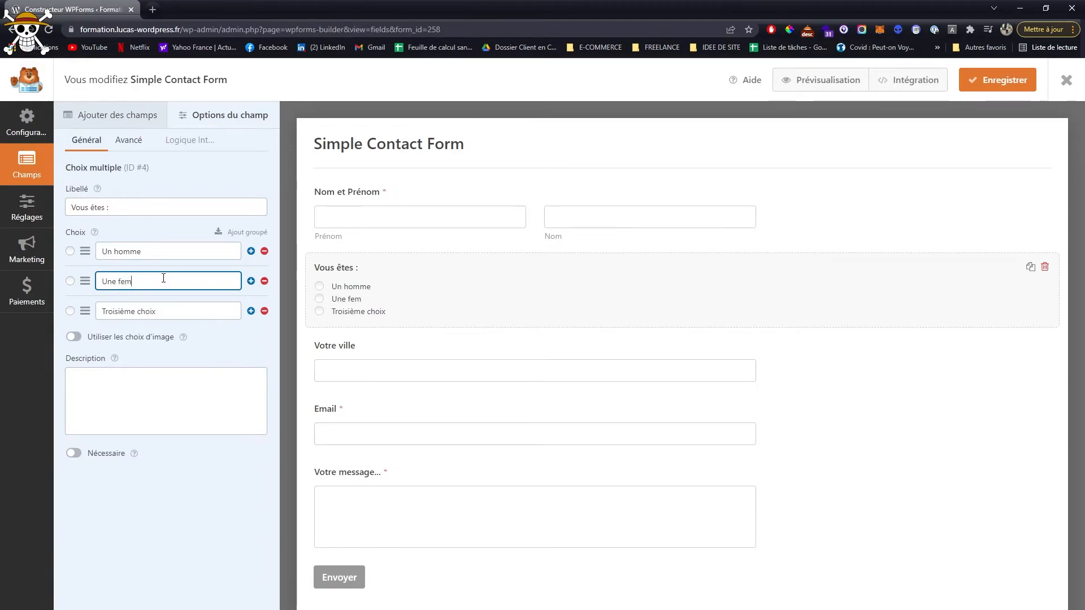
pyautogui.click(264, 311)
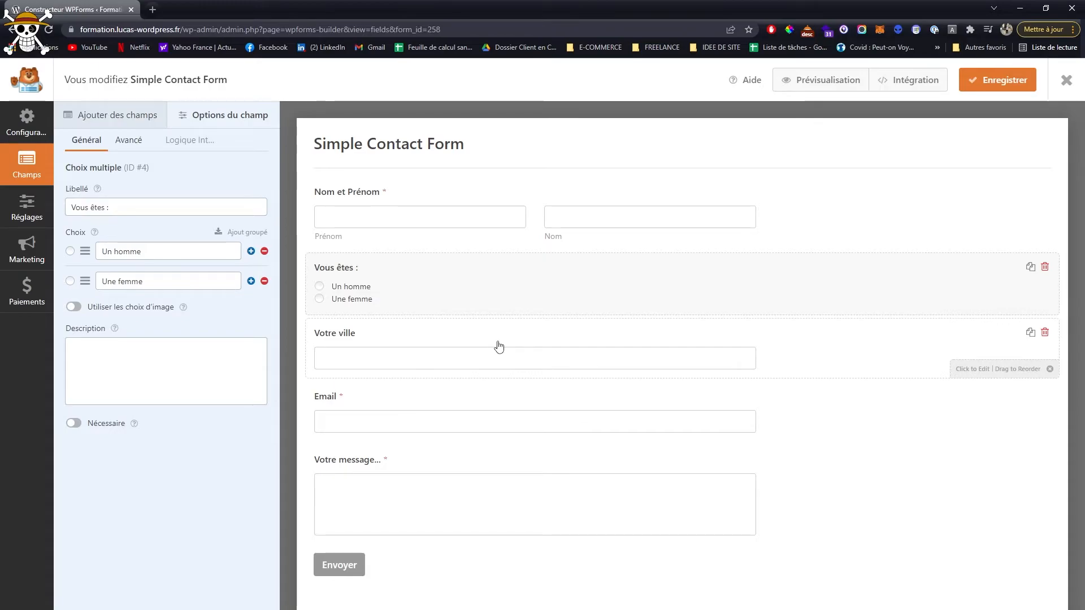
# - Save the contact form and copy its embed shortcode
pyautogui.click(974, 90)
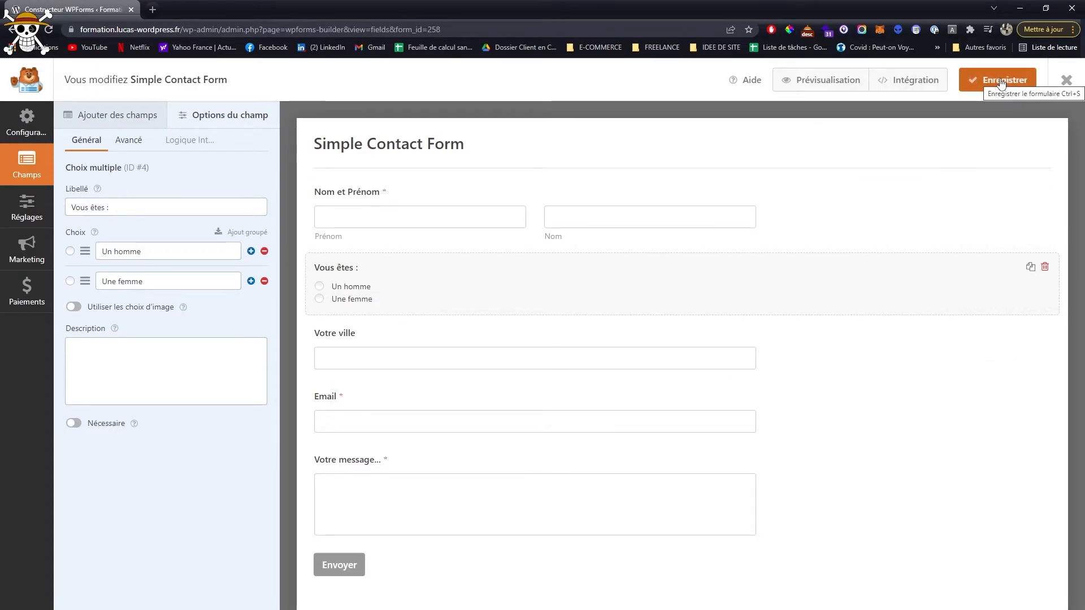
pyautogui.click(980, 81)
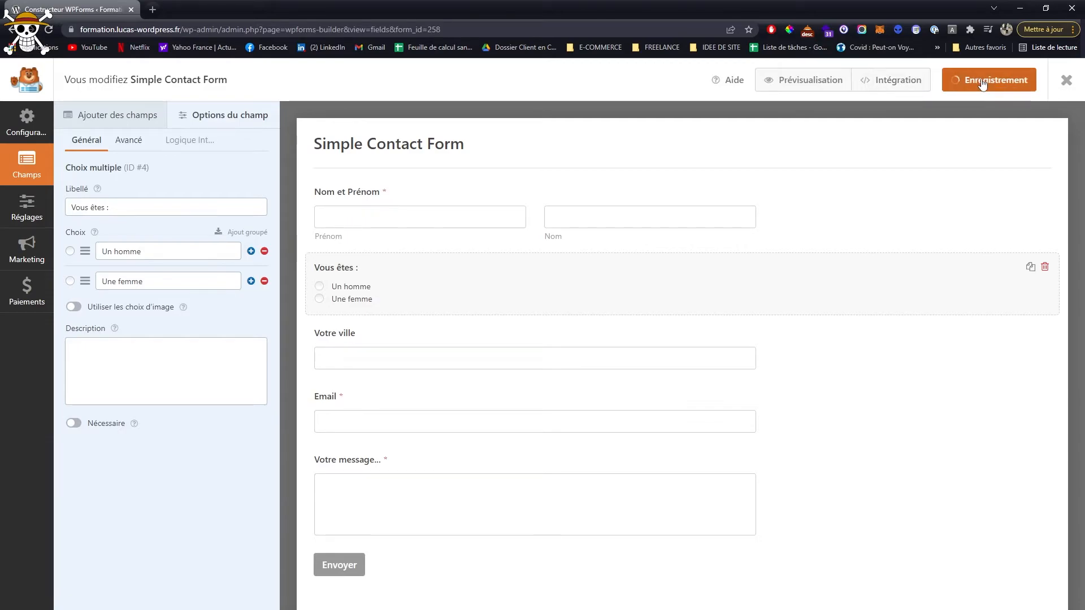
pyautogui.click(914, 78)
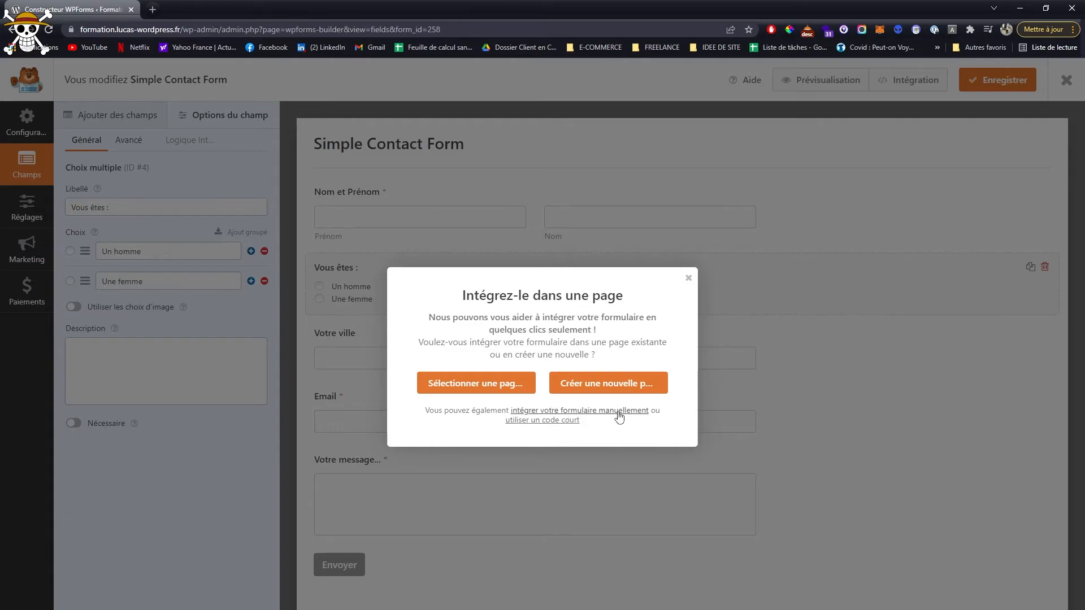
pyautogui.click(552, 421)
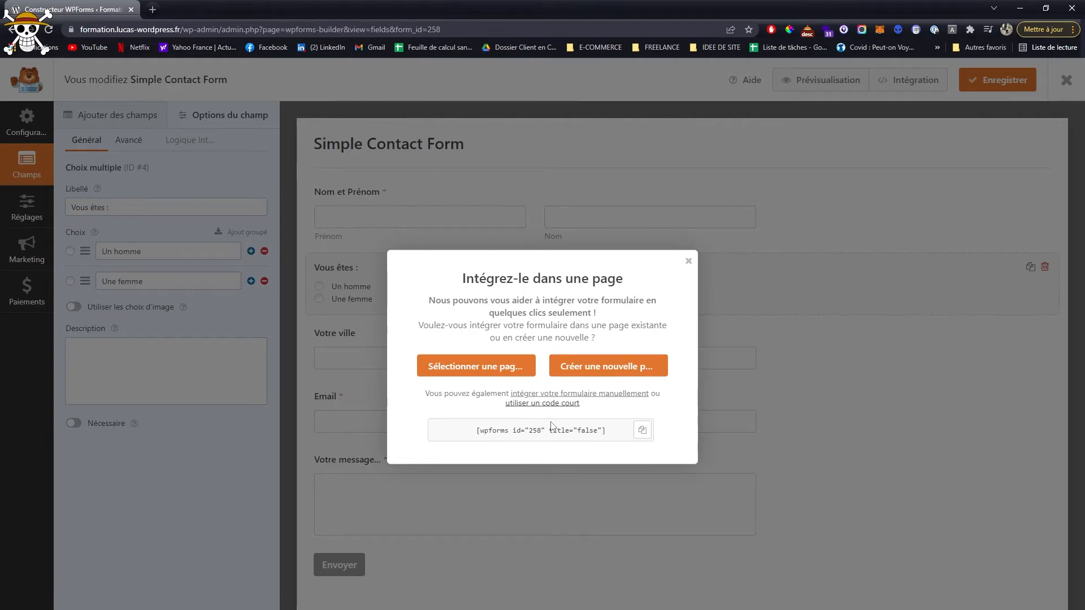
pyautogui.moveTo(476, 432); pyautogui.dragTo(603, 433)
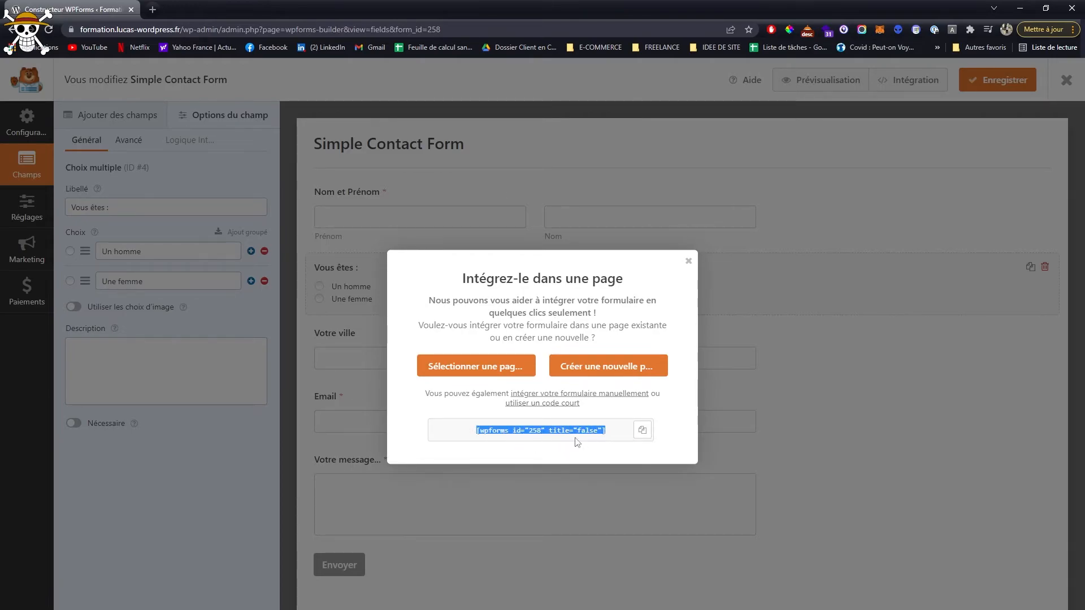
pyautogui.click(642, 431)
pyautogui.click(688, 261)
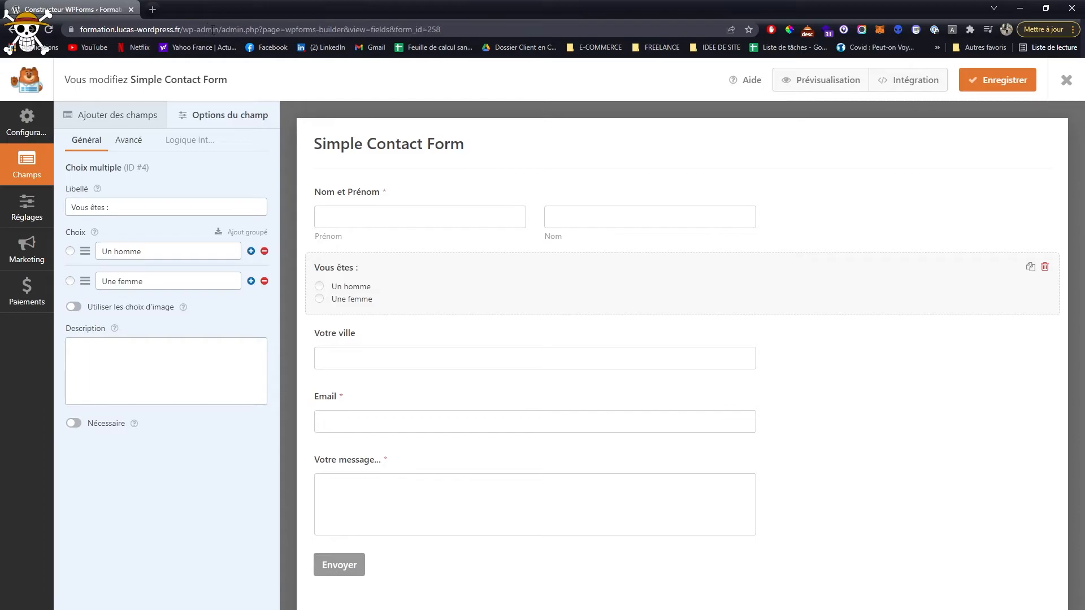
# - Leave the form builder for the WordPress dashboard and open the list of all pages
pyautogui.moveTo(222, 29); pyautogui.dragTo(625, 45)
pyautogui.press('BackSpace')
pyautogui.press('Return')
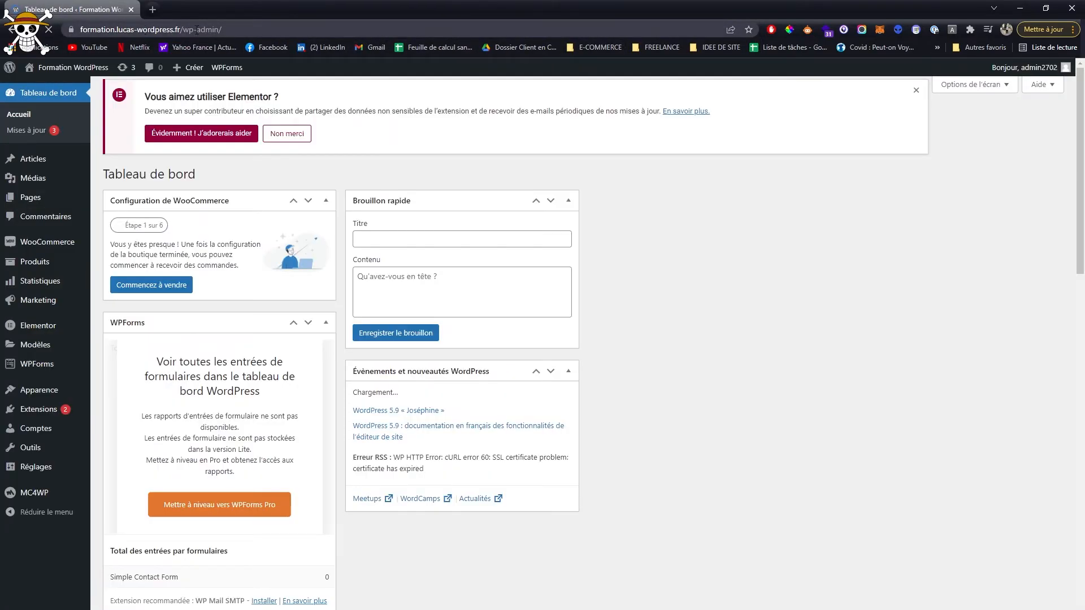
pyautogui.moveTo(83, 202)
pyautogui.click(121, 200)
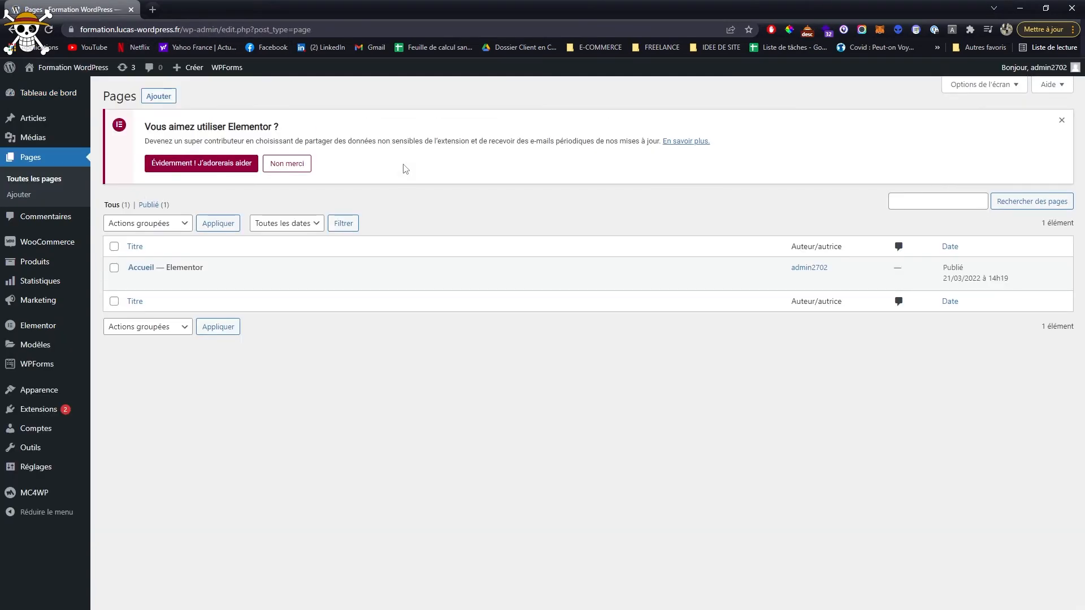
# - Open the Accueil page for editing and switch it from Elementor back to the default WordPress editor
pyautogui.click(141, 281)
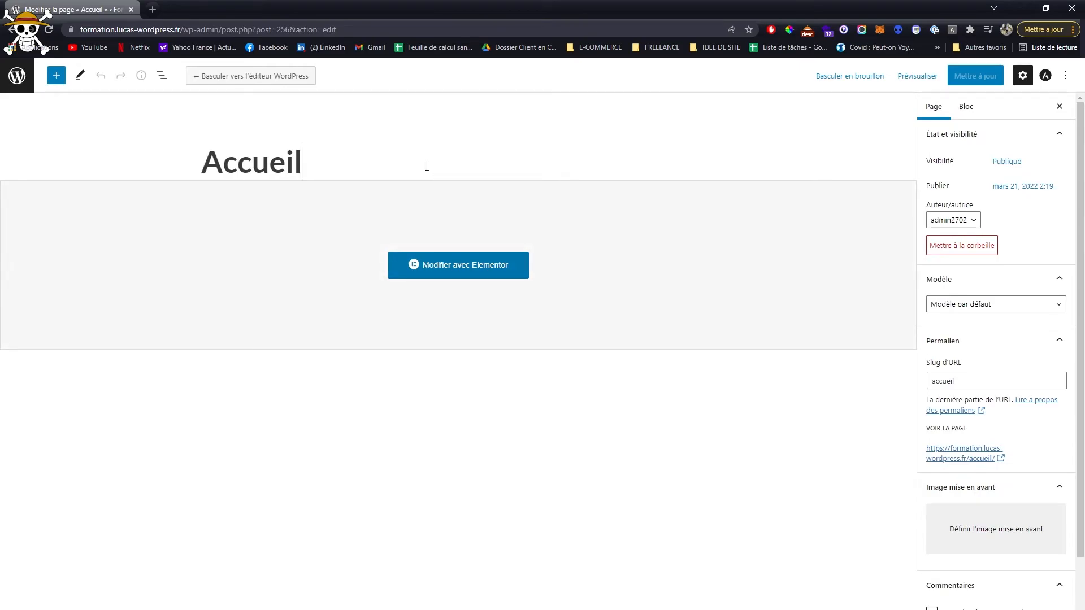
pyautogui.click(257, 78)
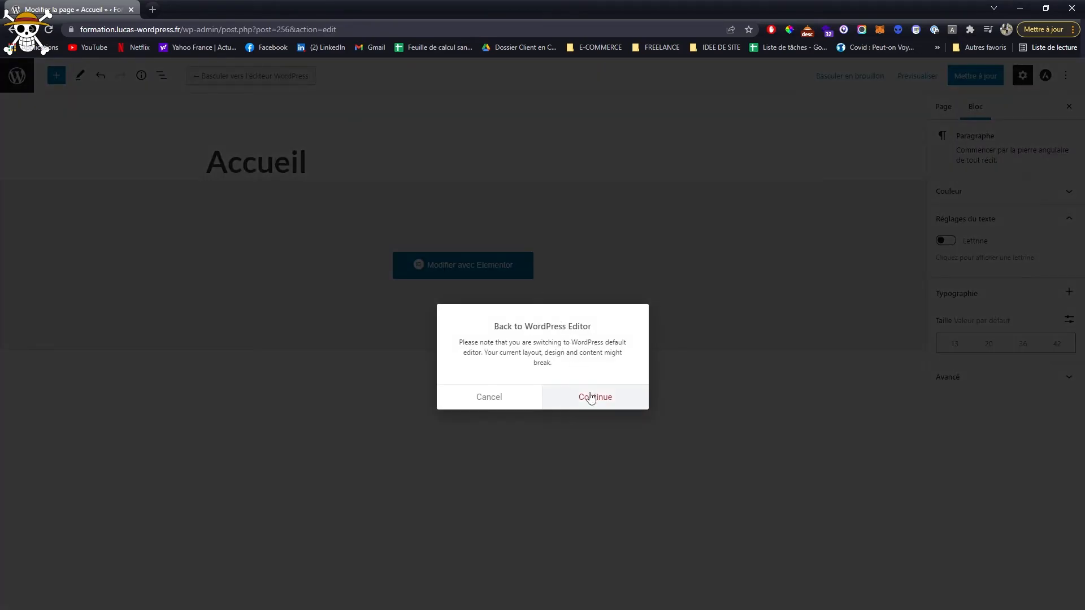
pyautogui.click(590, 394)
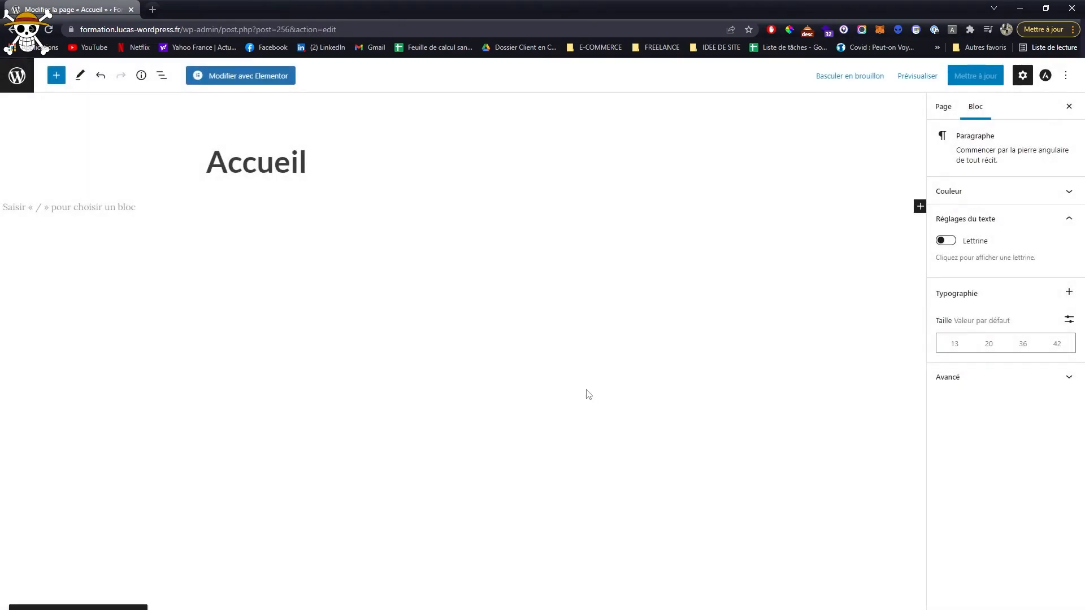
# - Add a "Code court" block containing [wpforms id="258" title="false"] to the Accueil page and save the page
pyautogui.click(920, 207)
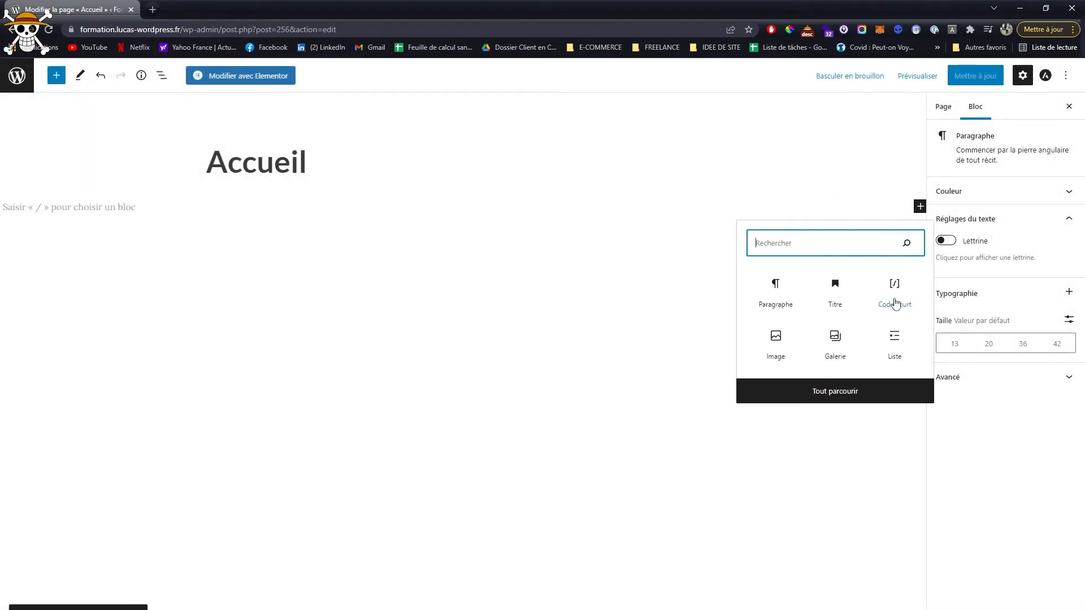
pyautogui.write('code')
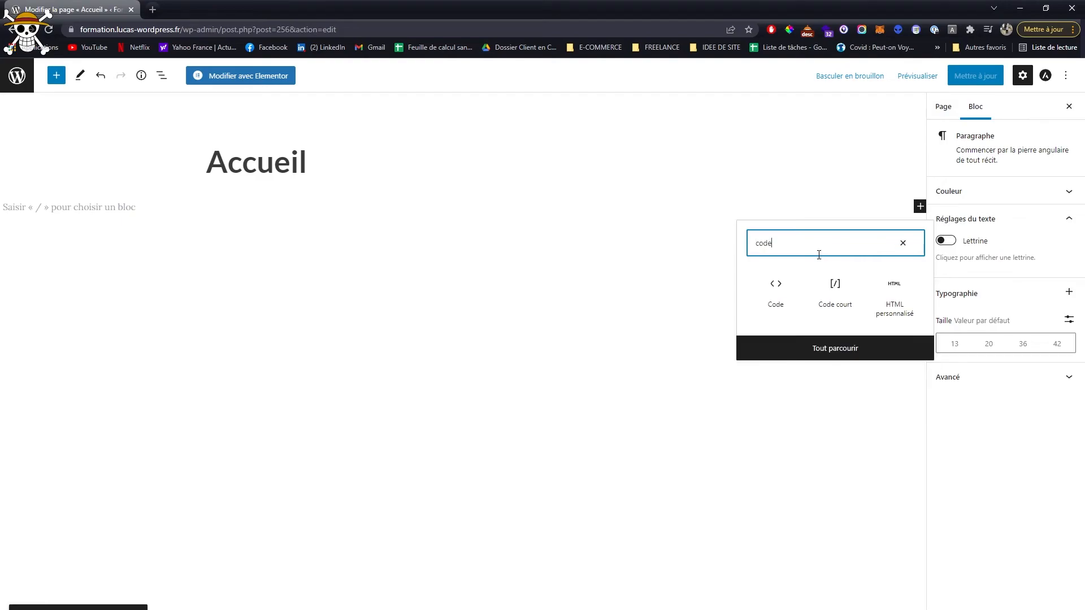
pyautogui.write('[wpforms id="258" title="false"]')
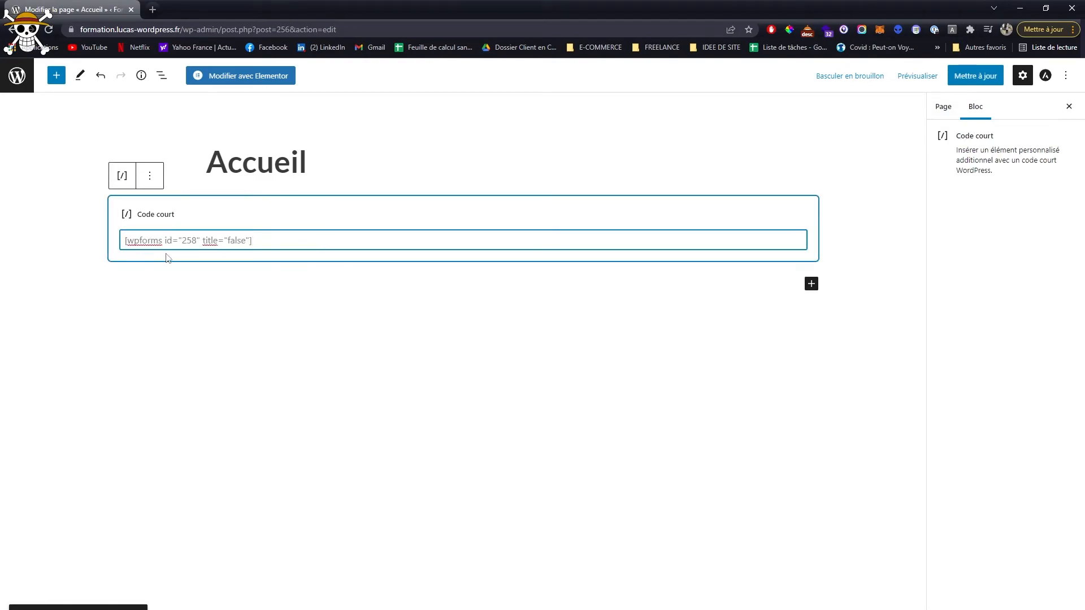
pyautogui.hotkey('ctrl', 's')
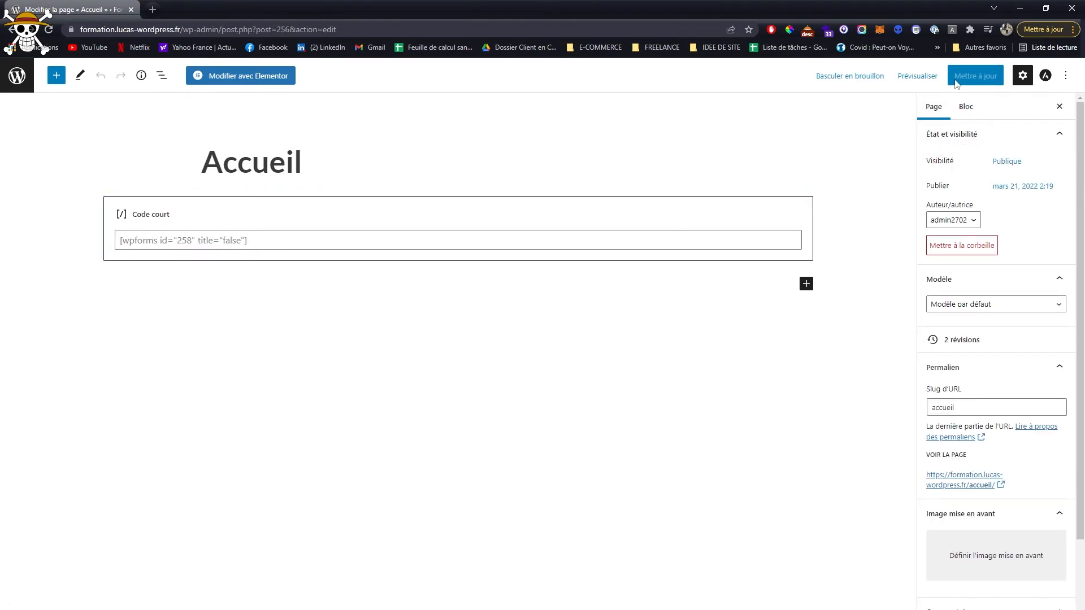
# - Update the Accueil page with the shortcode block in place and view its published version in another browser tab
pyautogui.click(462, 241)
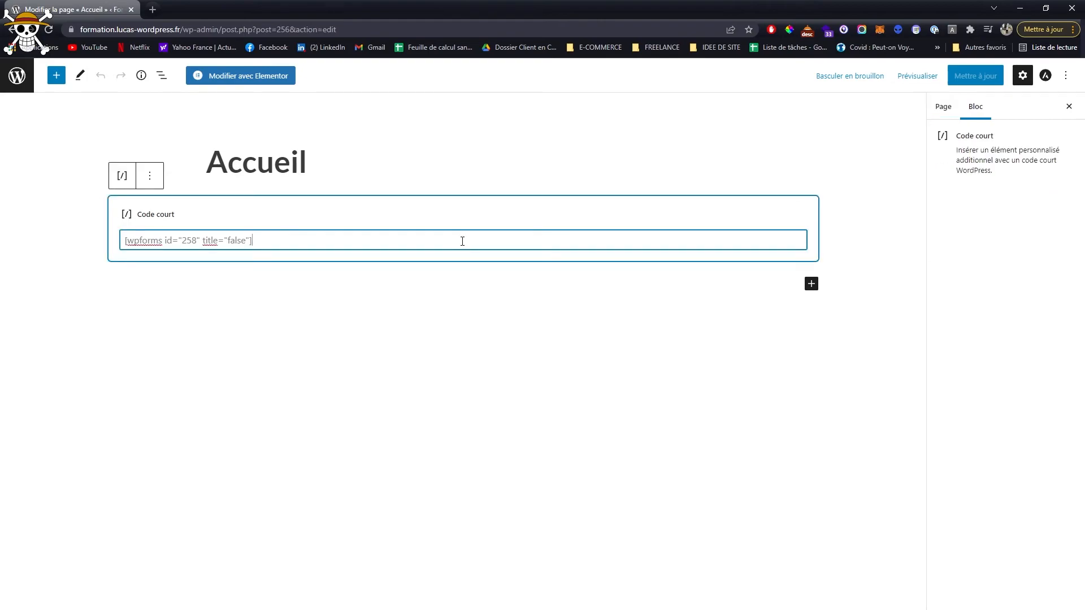
pyautogui.press('BackSpace')
pyautogui.click(975, 76)
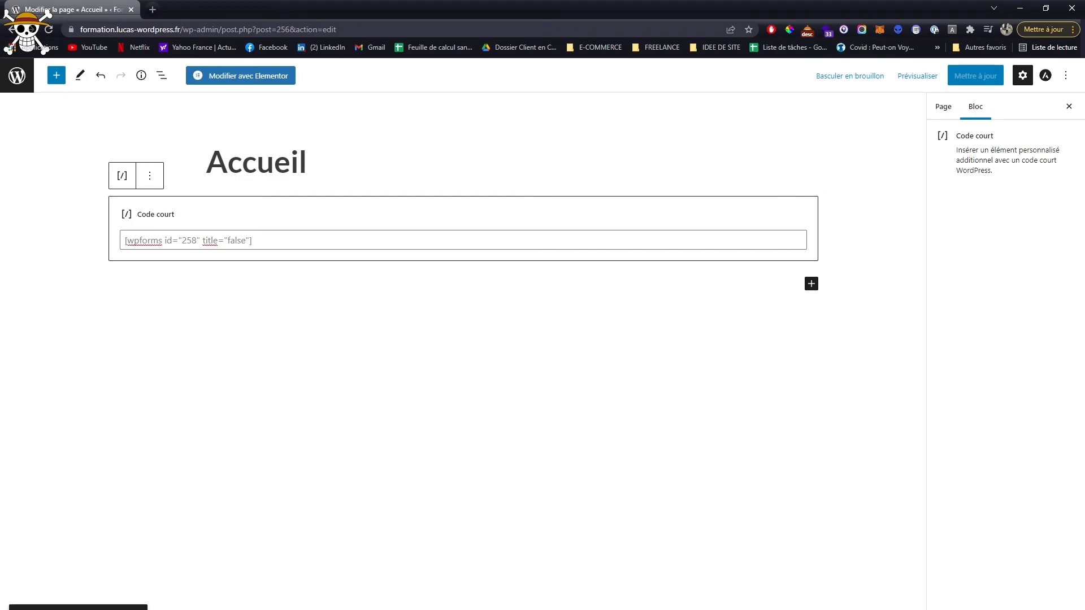
pyautogui.click(206, 9)
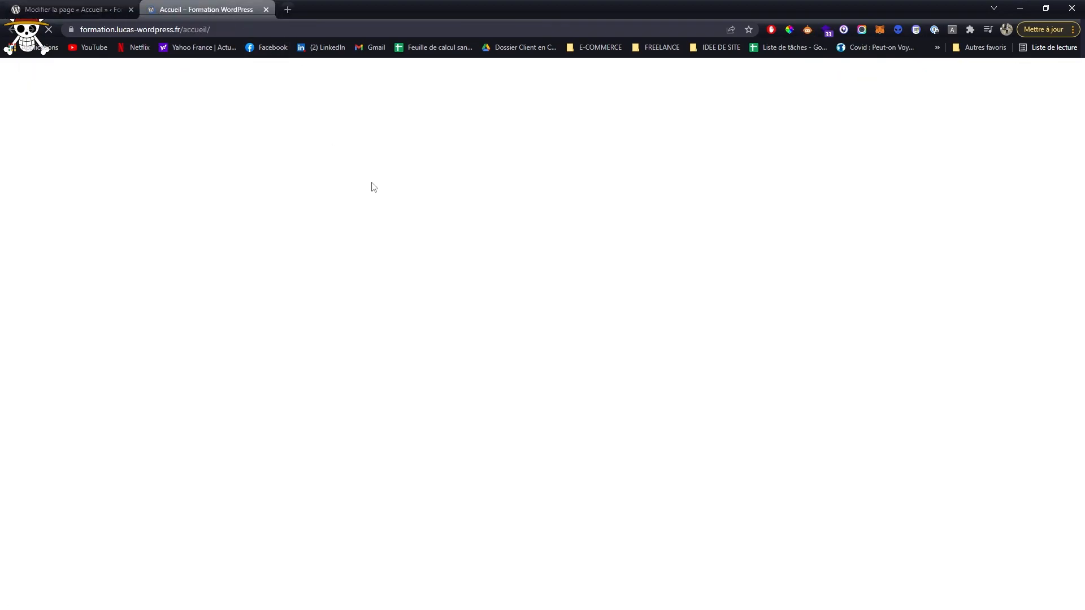